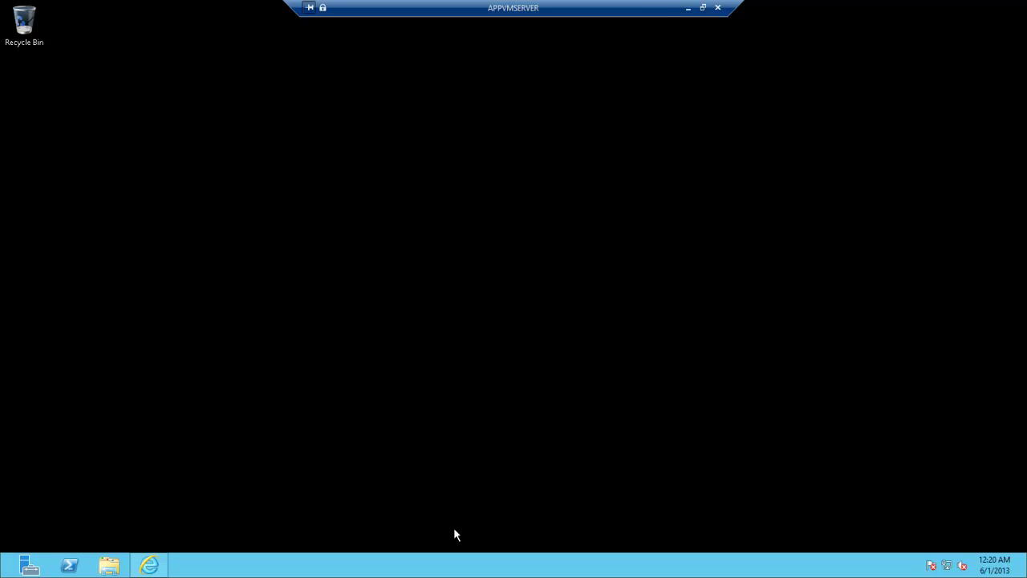
Step: Import the package \\APPVMSERVER\Content\Helios_TextPad_7.0\Helios_TextPad_7.0.appv into the Application Virtualization management console
{"action": "left_click", "coordinate": [145, 564]}
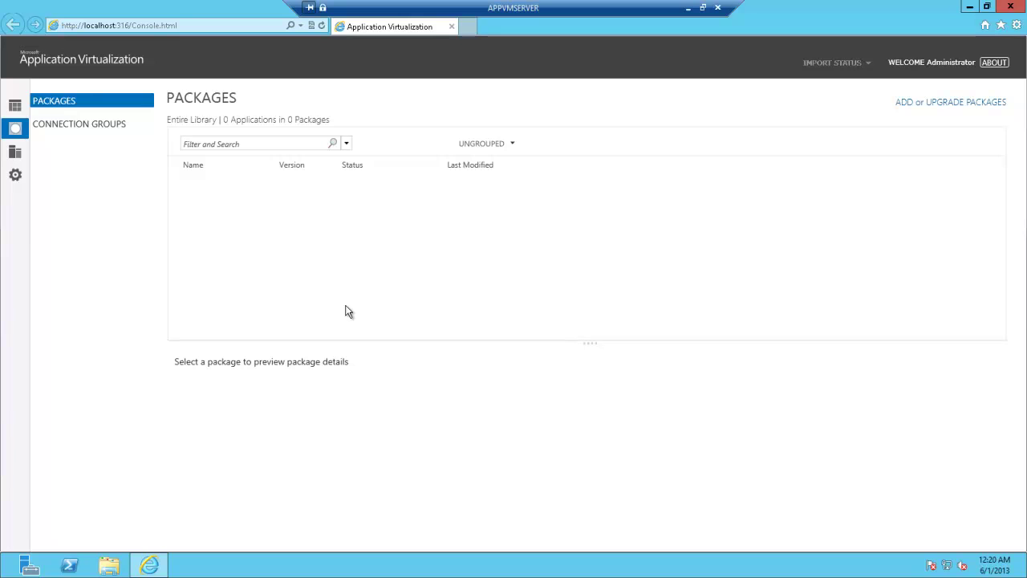
{"action": "left_click", "coordinate": [968, 104]}
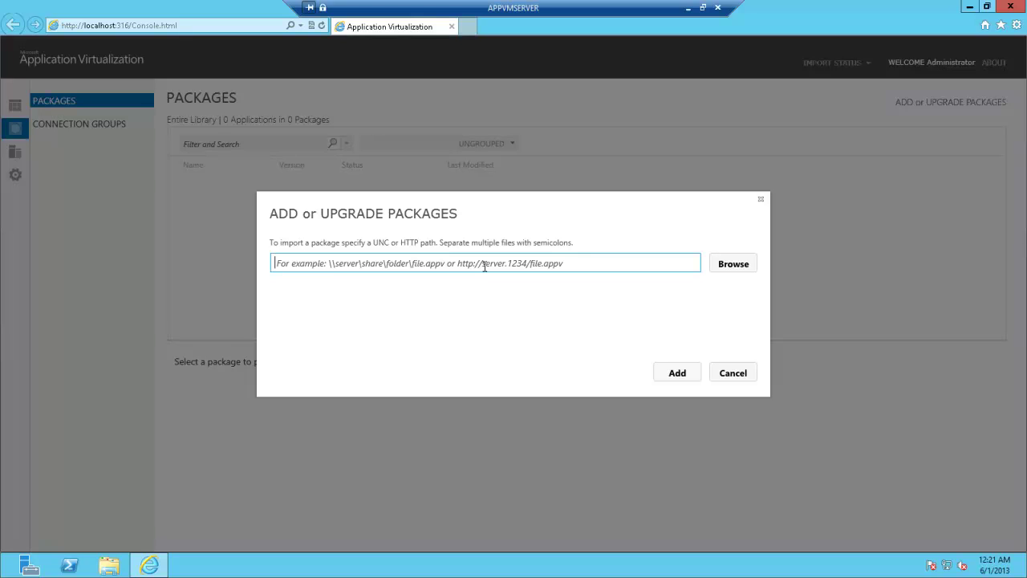
{"action": "left_click", "coordinate": [743, 267]}
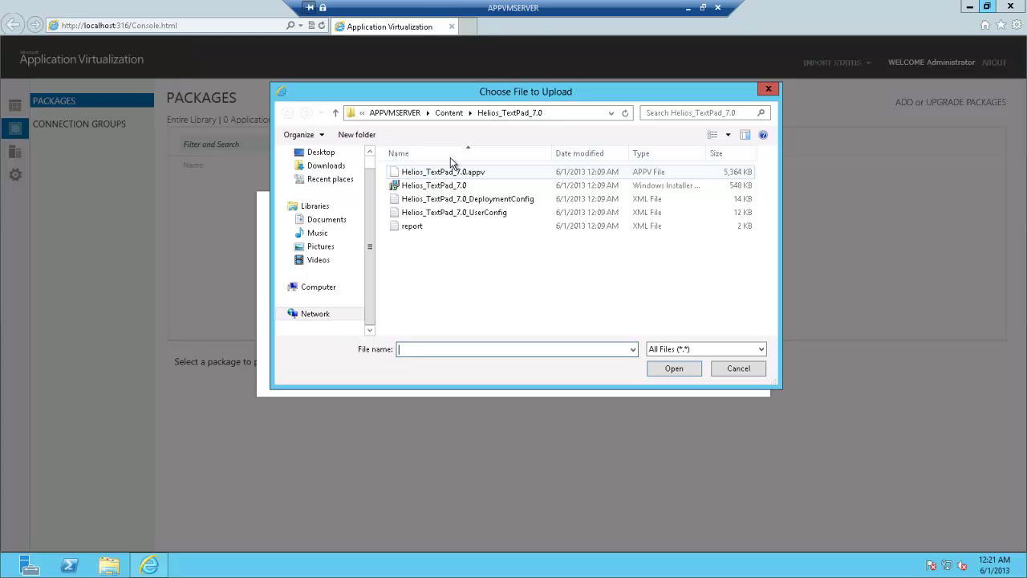
{"action": "left_click", "coordinate": [579, 111]}
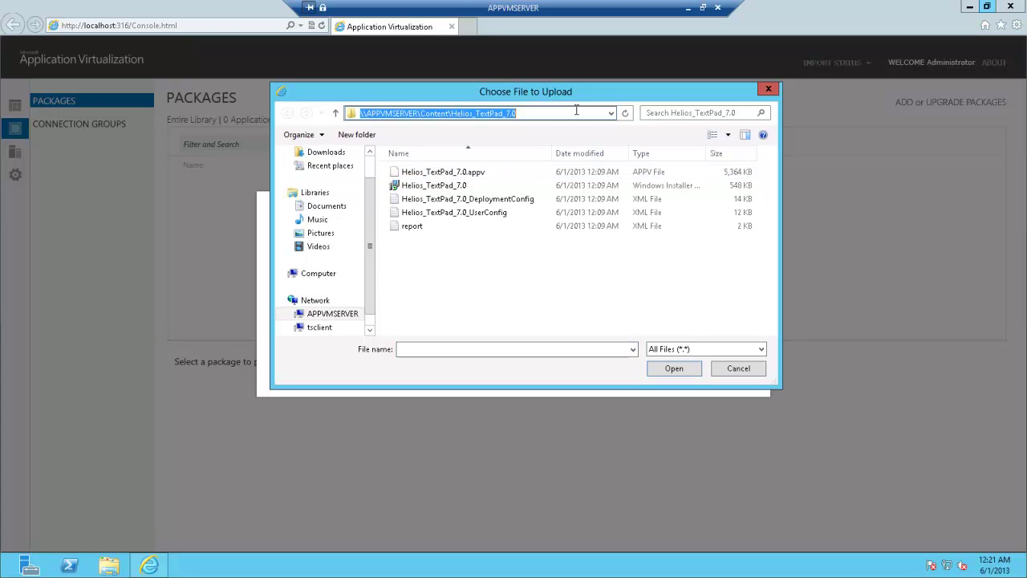
{"action": "left_click", "coordinate": [552, 113]}
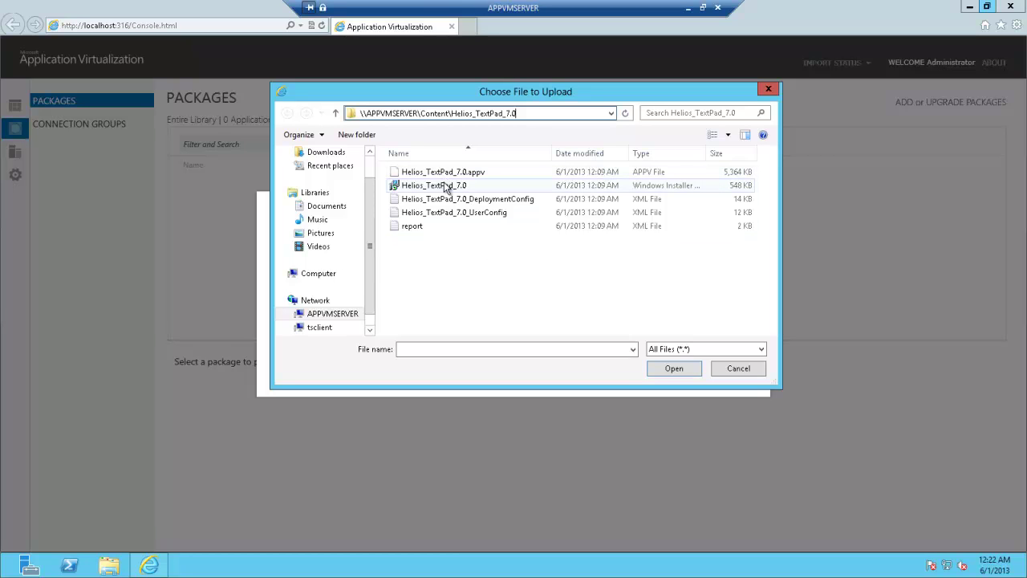
{"action": "mouse_move", "coordinate": [446, 187]}
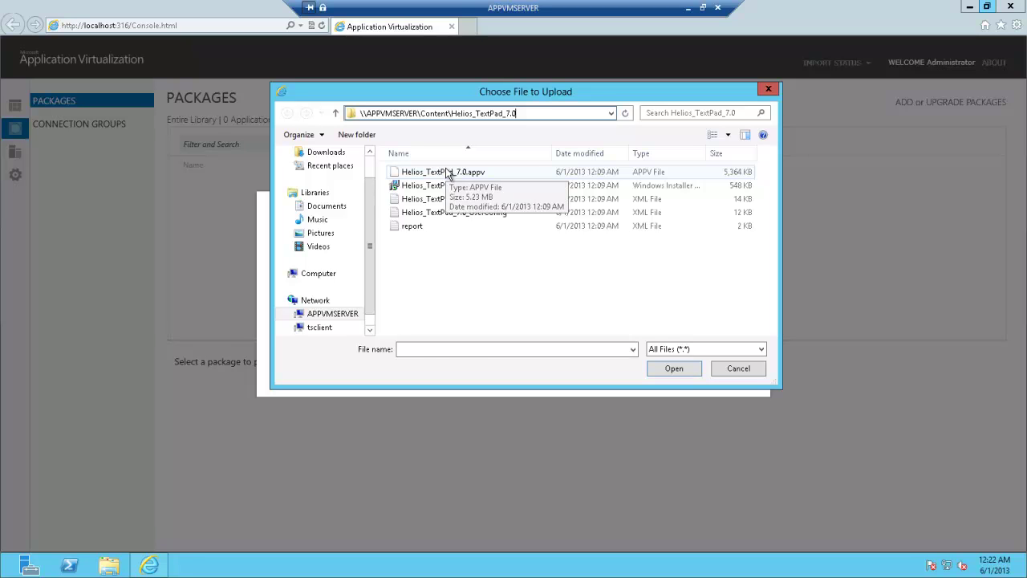
{"action": "left_click", "coordinate": [447, 172]}
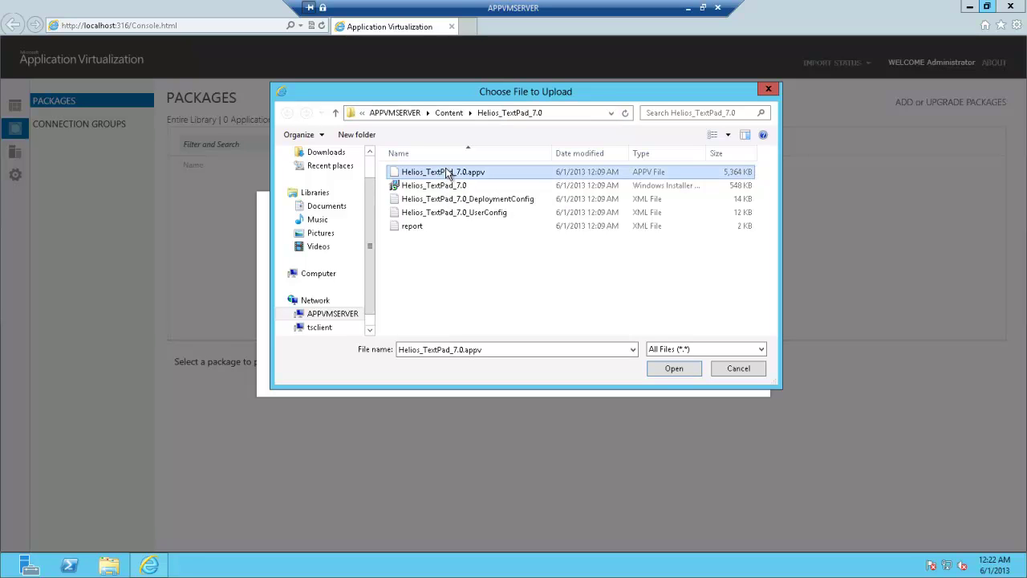
{"action": "left_click", "coordinate": [674, 371]}
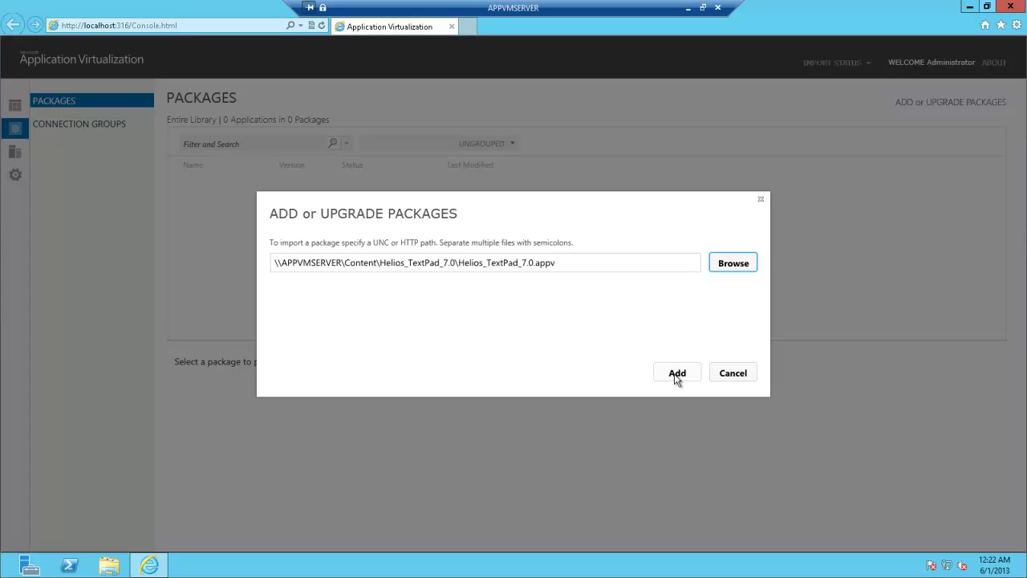
{"action": "left_click", "coordinate": [676, 373]}
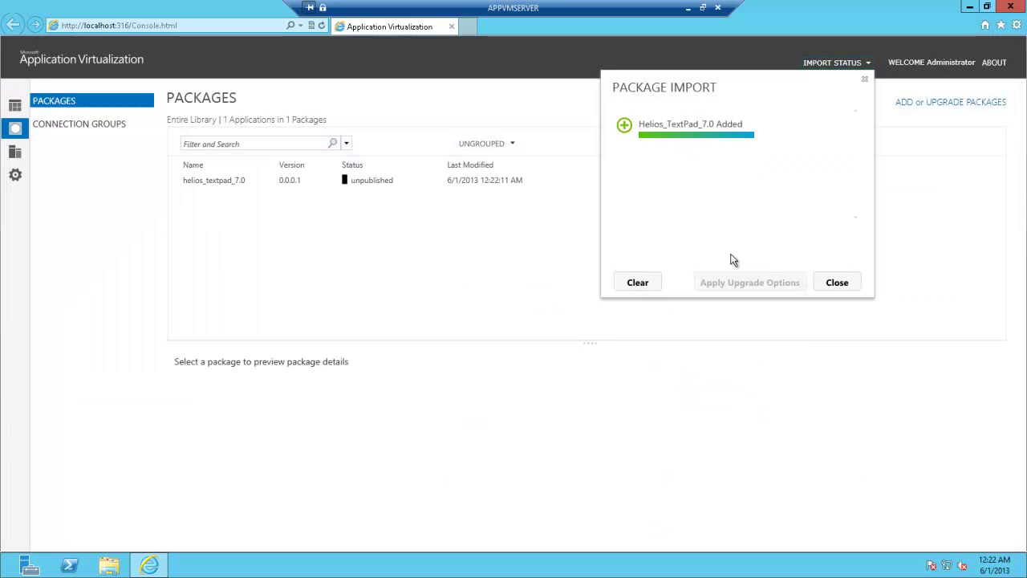
{"action": "left_click", "coordinate": [838, 284]}
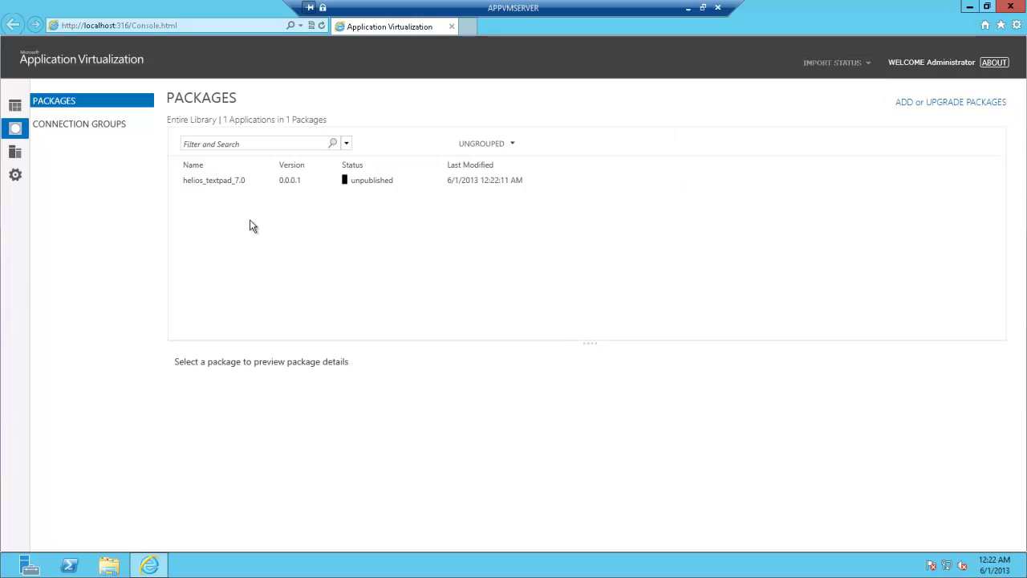
Step: Edit the AD access of the helios_textpad_7.0 package and check the group Rorymon.com\AppVAdmins
{"action": "left_click", "coordinate": [385, 183]}
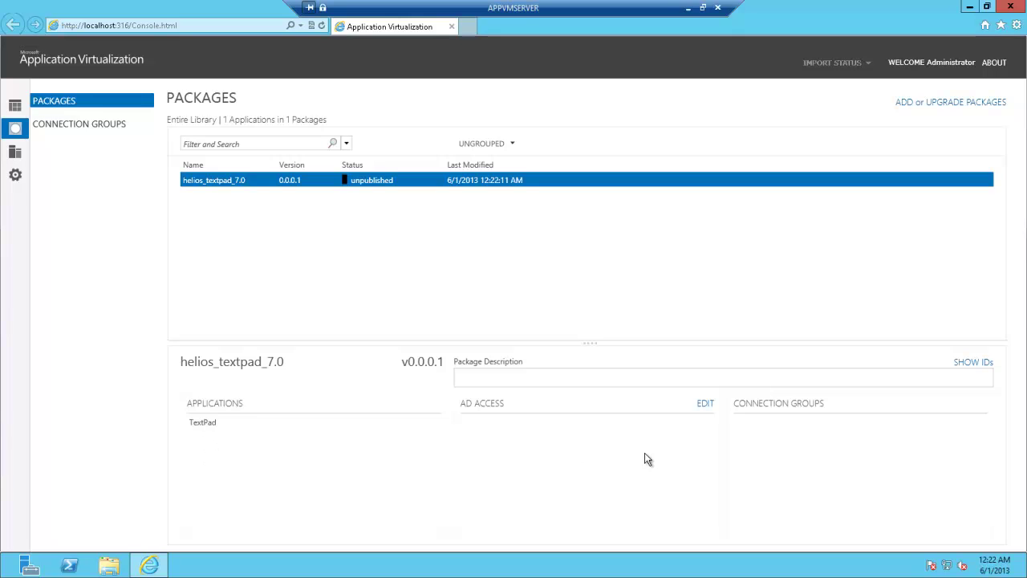
{"action": "left_click", "coordinate": [705, 405]}
{"action": "left_click", "coordinate": [704, 406]}
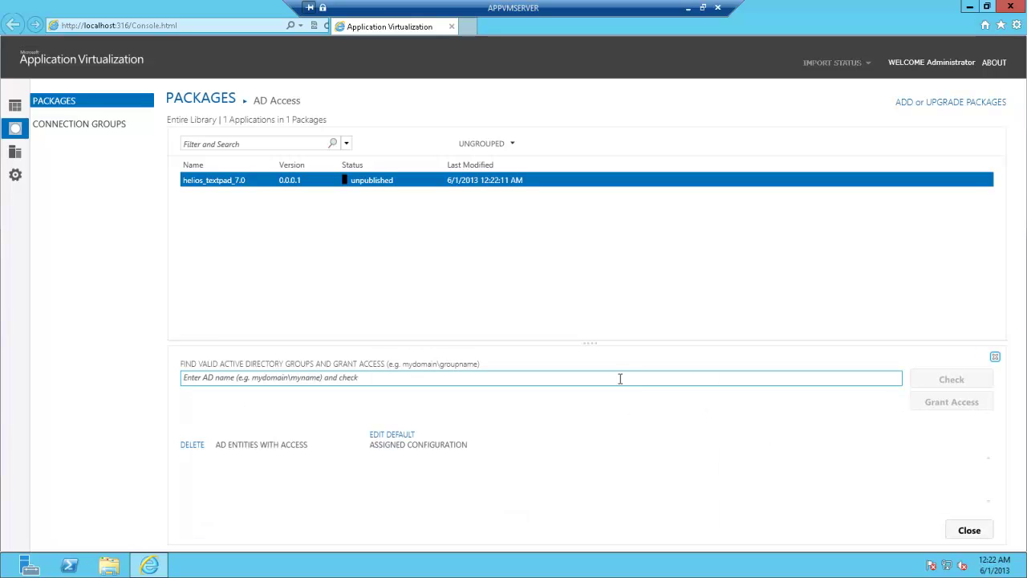
{"action": "left_click", "coordinate": [615, 377]}
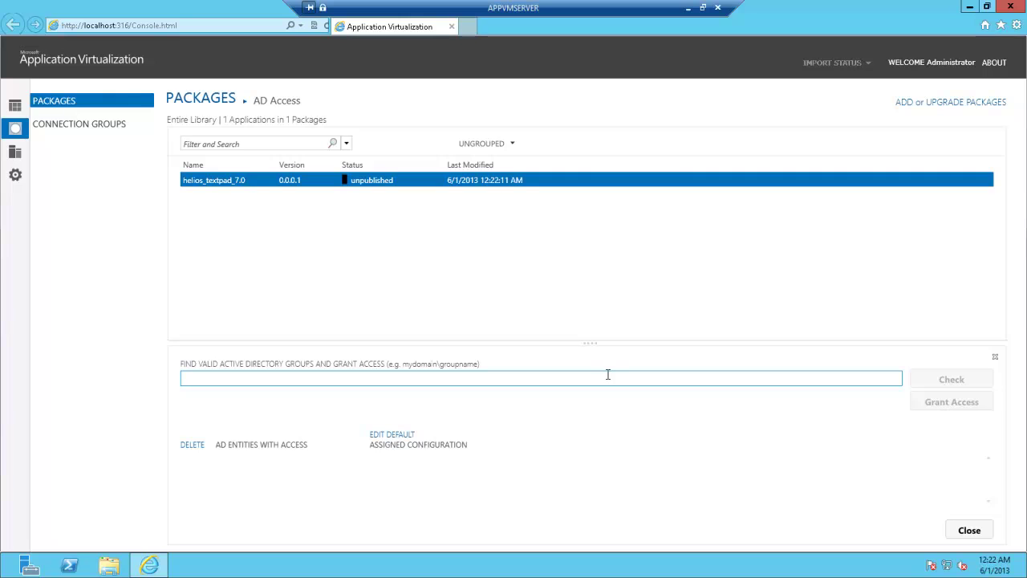
{"action": "type", "text": "N"}
{"action": "key", "text": "BackSpace"}
{"action": "type", "text": "Rory"}
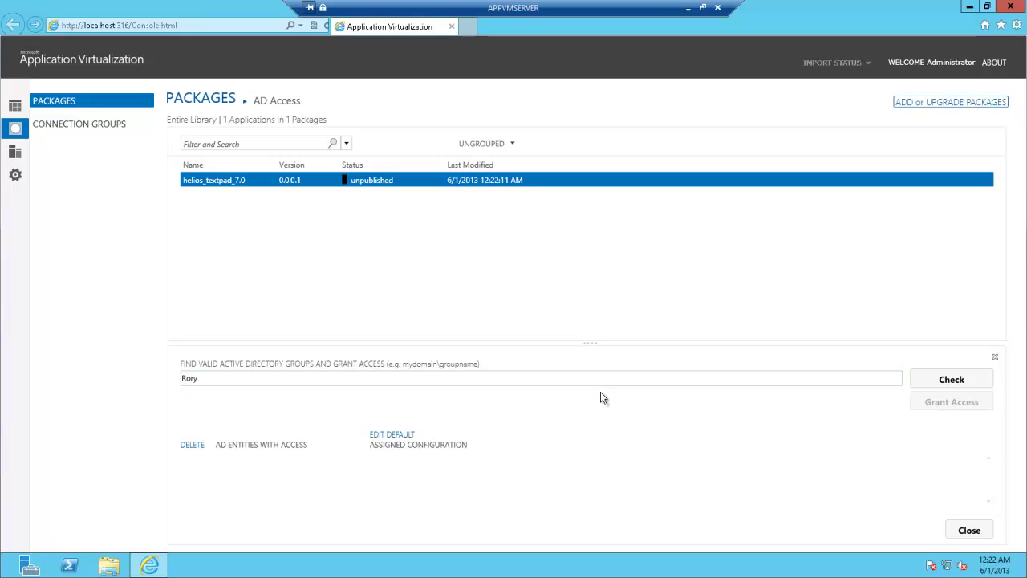
{"action": "double_click", "coordinate": [604, 377]}
{"action": "left_click", "coordinate": [604, 377]}
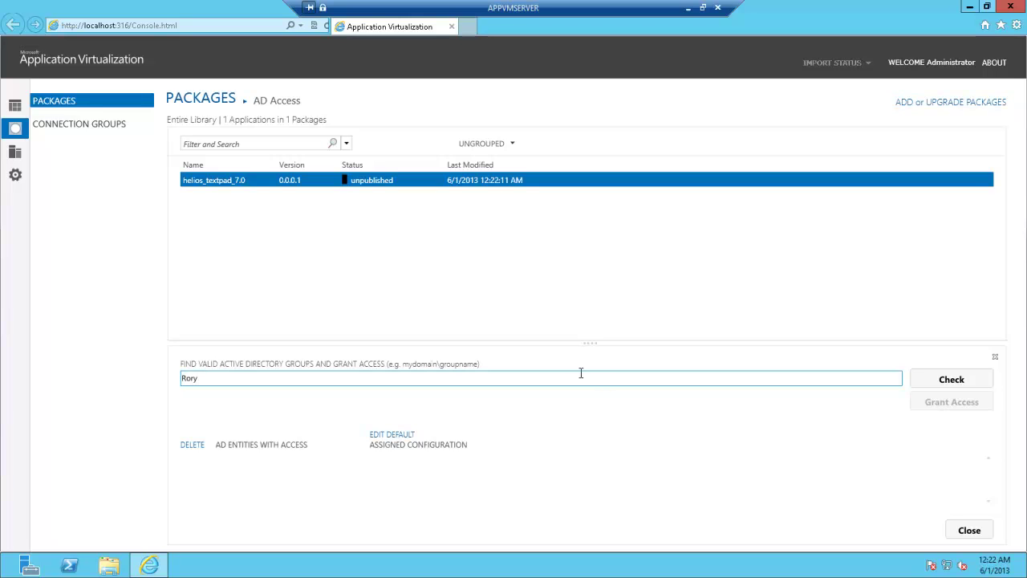
{"action": "type", "text": "mon.com\\AppVAdmins"}
{"action": "left_click", "coordinate": [967, 380]}
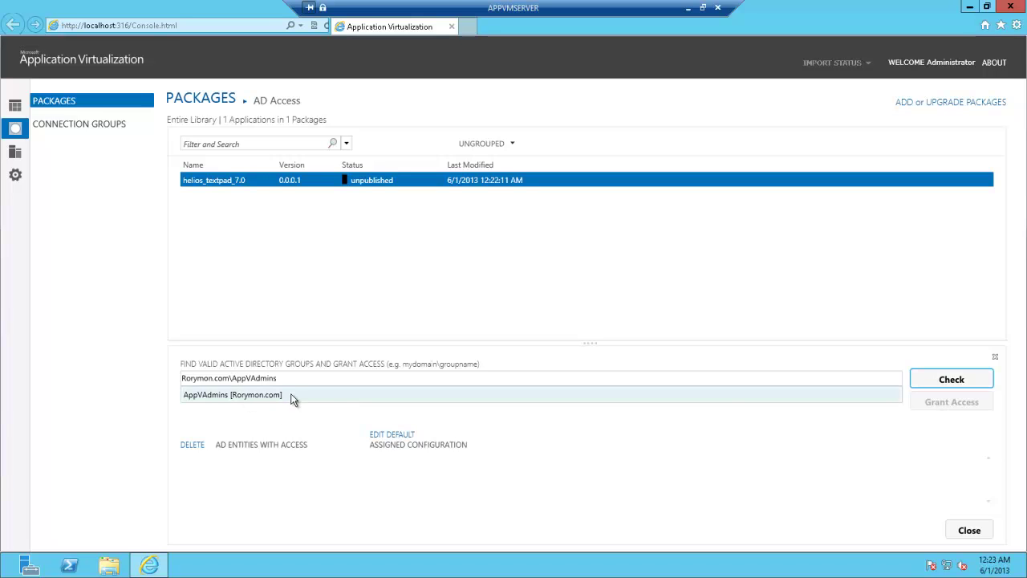
Step: Grant the AppVAdmins [Rorymon.com] group access to the package and close the AD access editor
{"action": "left_click", "coordinate": [262, 395]}
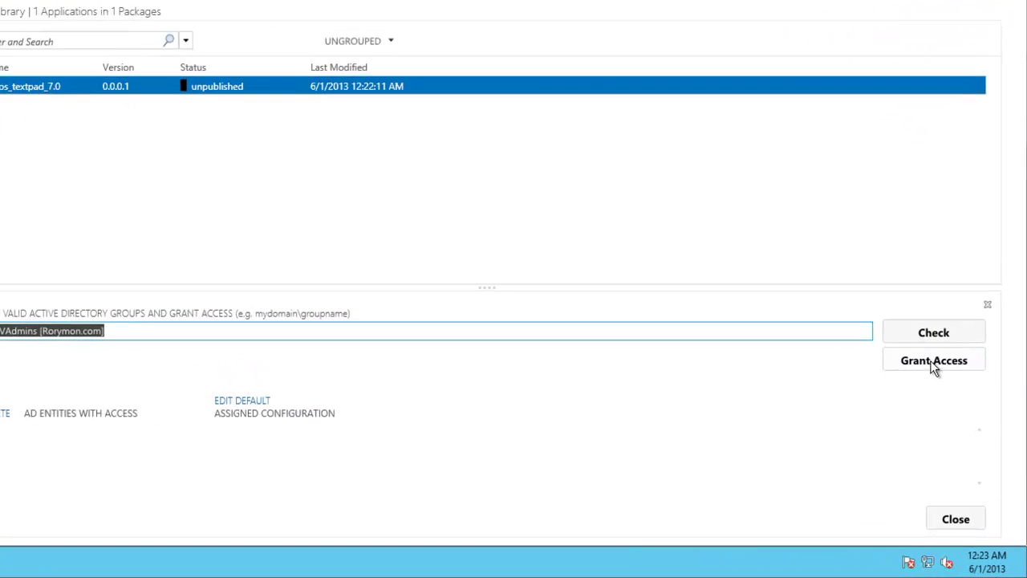
{"action": "left_click", "coordinate": [946, 393]}
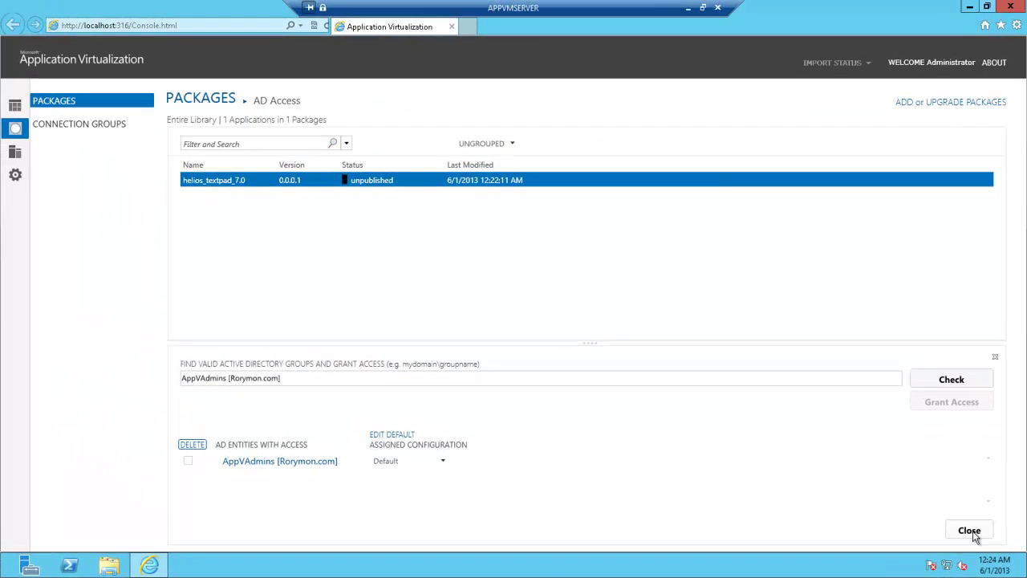
{"action": "left_click", "coordinate": [969, 530]}
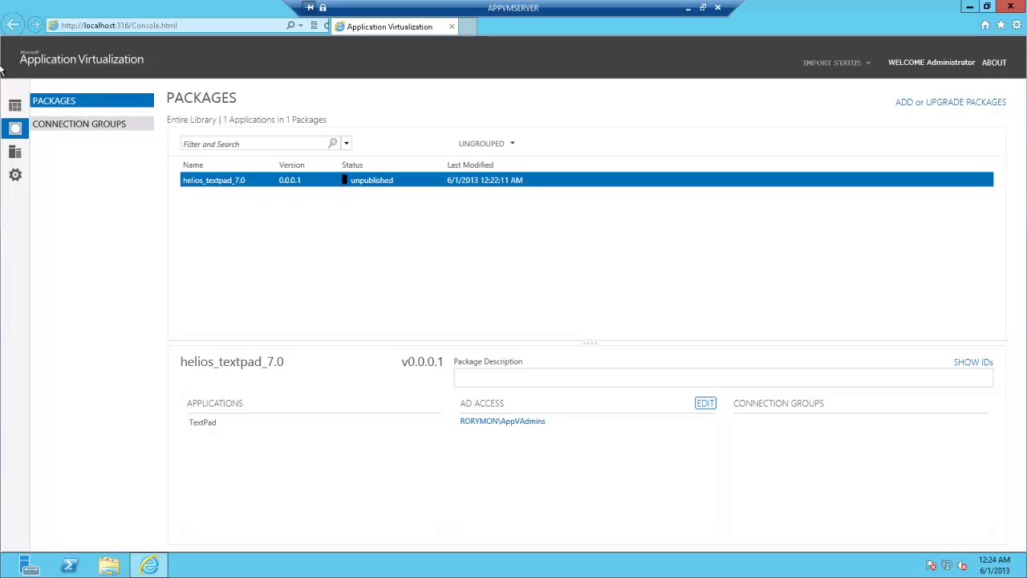
Step: Publish the helios_textpad_7.0 package from the packages list
{"action": "left_click", "coordinate": [83, 128]}
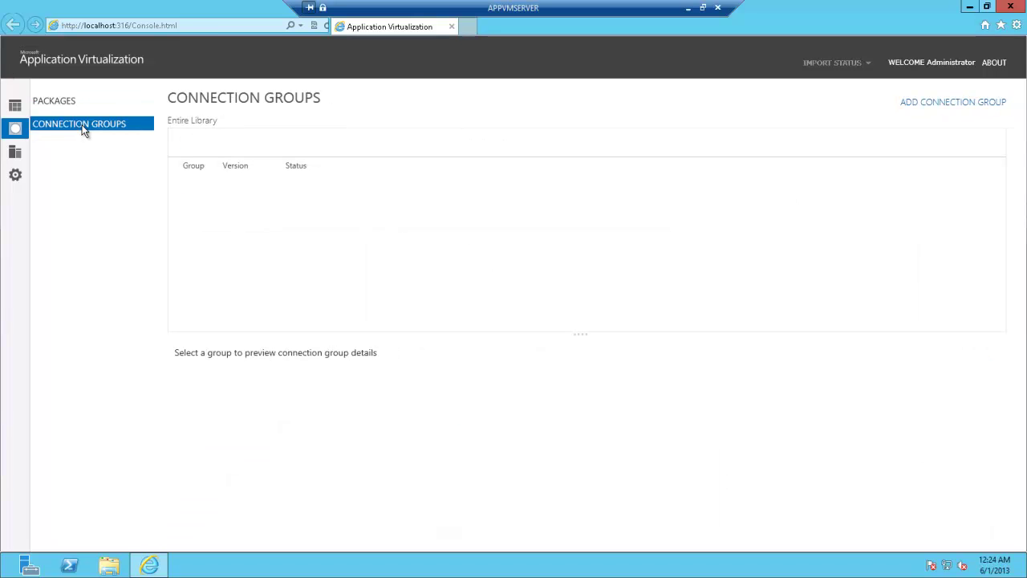
{"action": "left_click", "coordinate": [74, 106]}
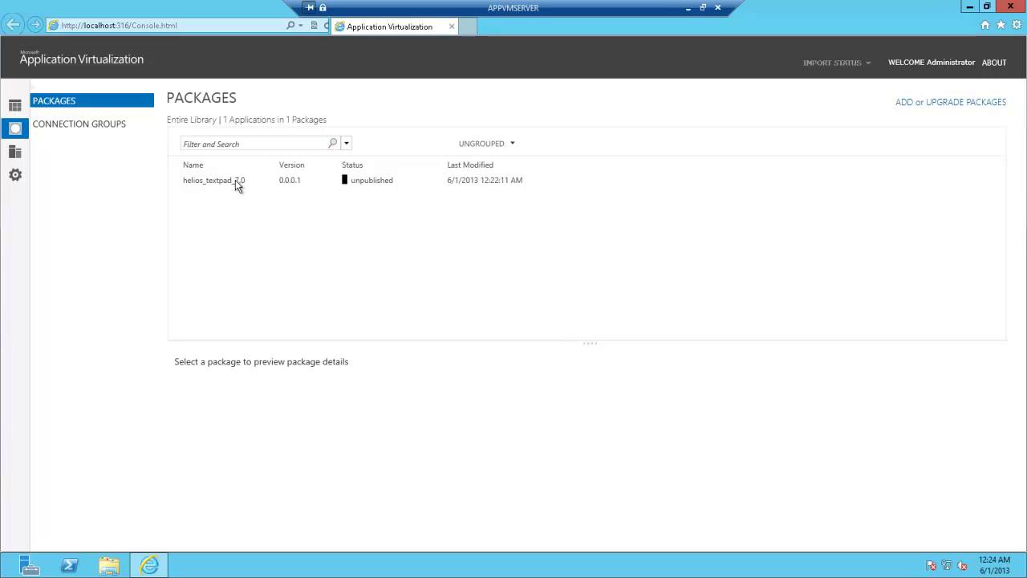
{"action": "right_click", "coordinate": [353, 183]}
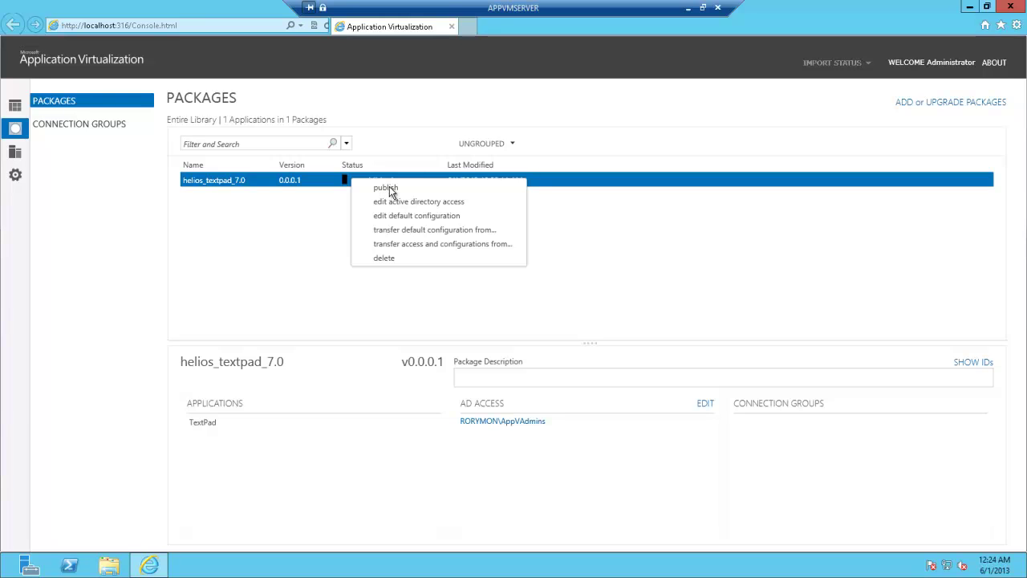
{"action": "left_click", "coordinate": [389, 187]}
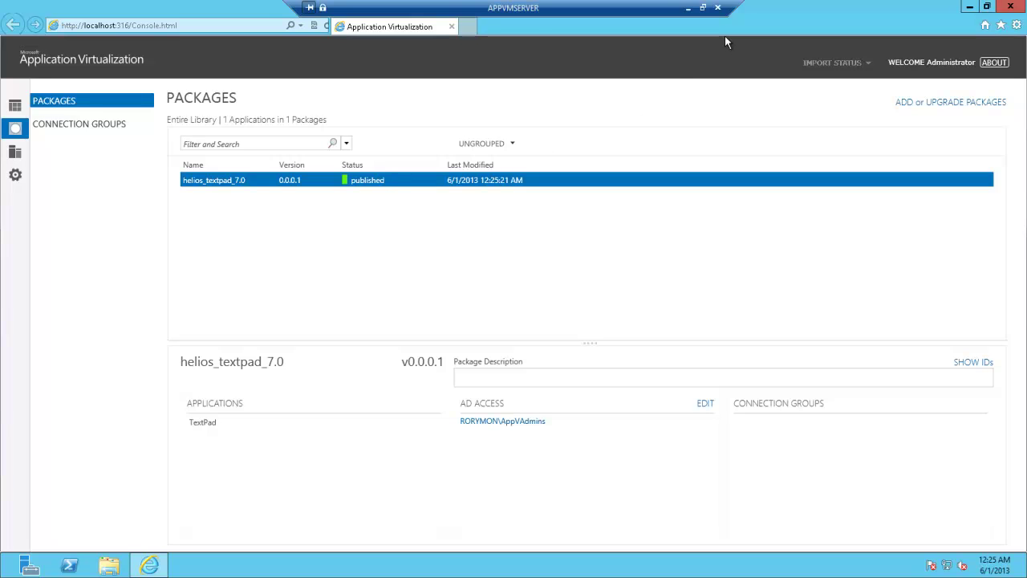
Step: Switch to the win7vm remote session and launch the Microsoft Application Virtualization Client
{"action": "left_click", "coordinate": [687, 10]}
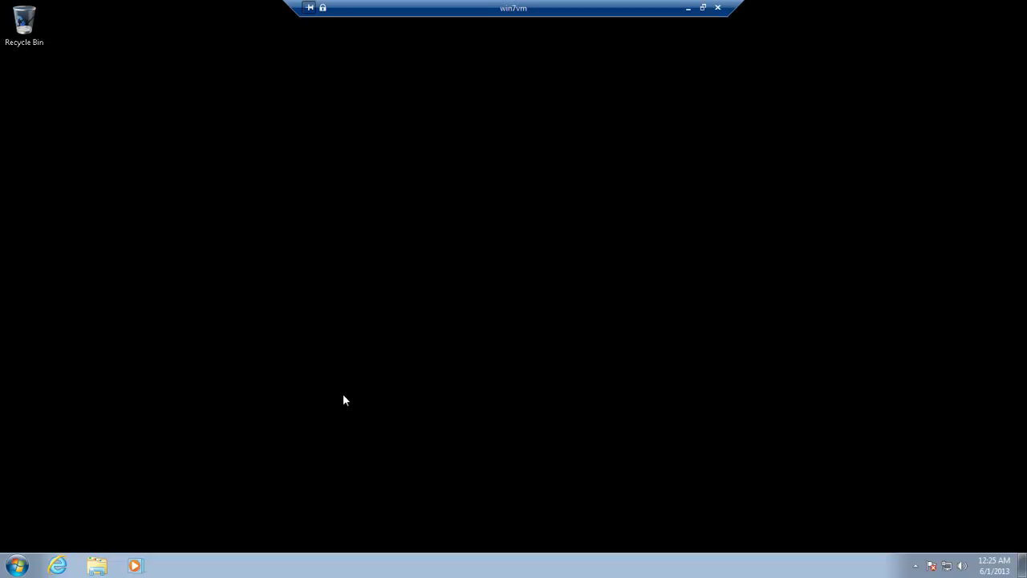
{"action": "left_click", "coordinate": [17, 566]}
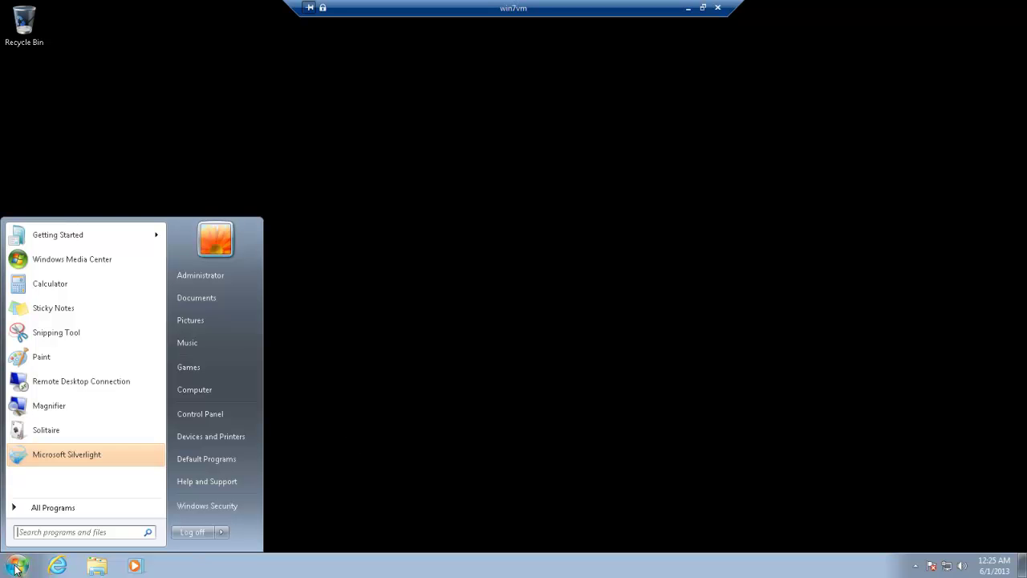
{"action": "left_click", "coordinate": [73, 512]}
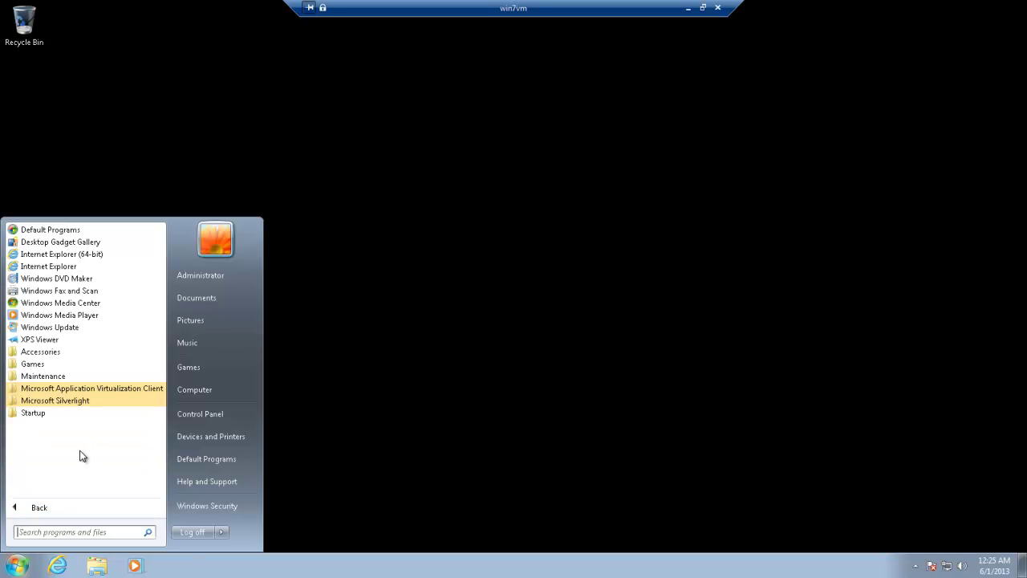
{"action": "left_click", "coordinate": [100, 388]}
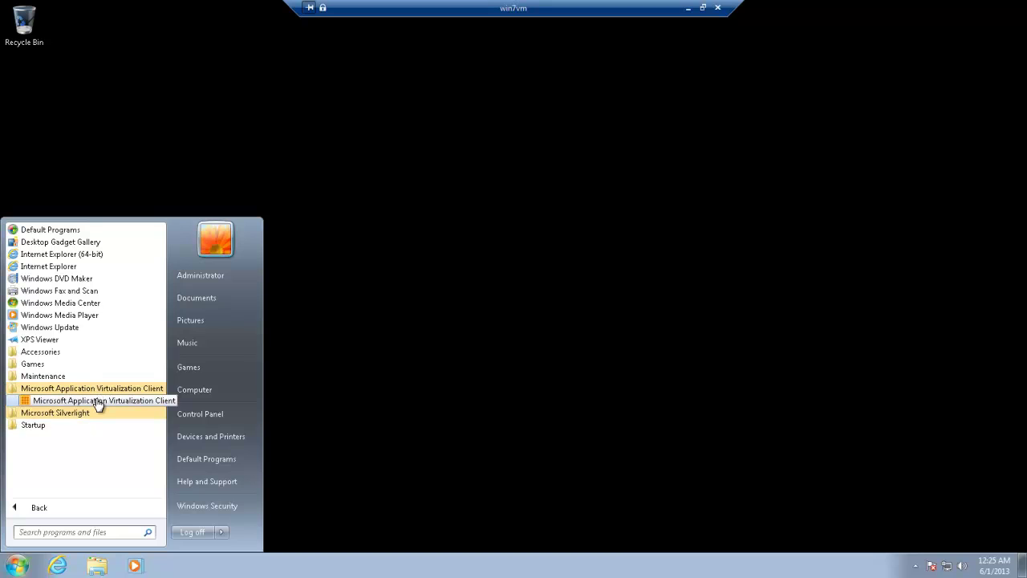
{"action": "left_click", "coordinate": [97, 400]}
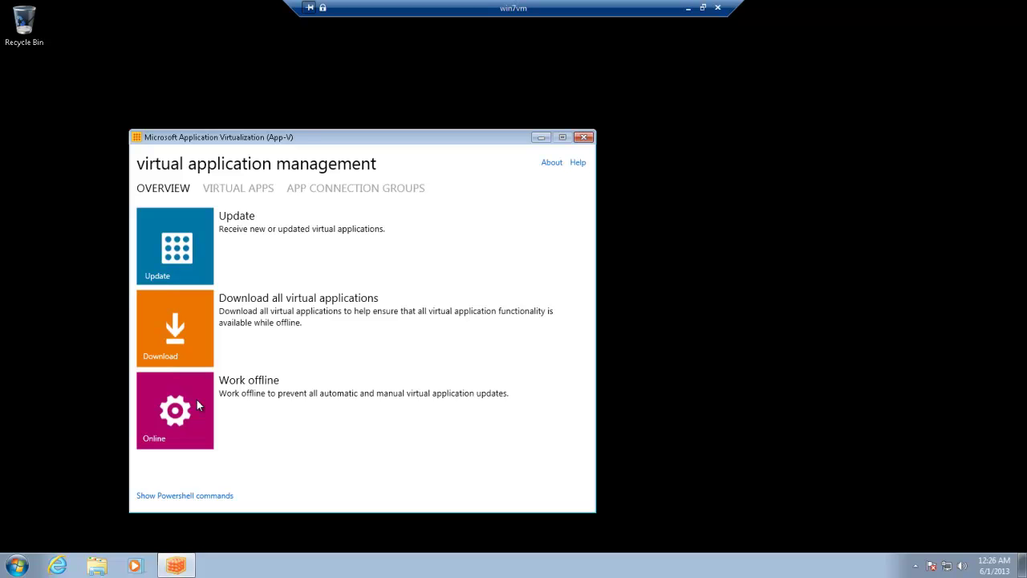
Step: Update the client to receive new virtual applications and show the PowerShell commands it runs
{"action": "left_click", "coordinate": [255, 192]}
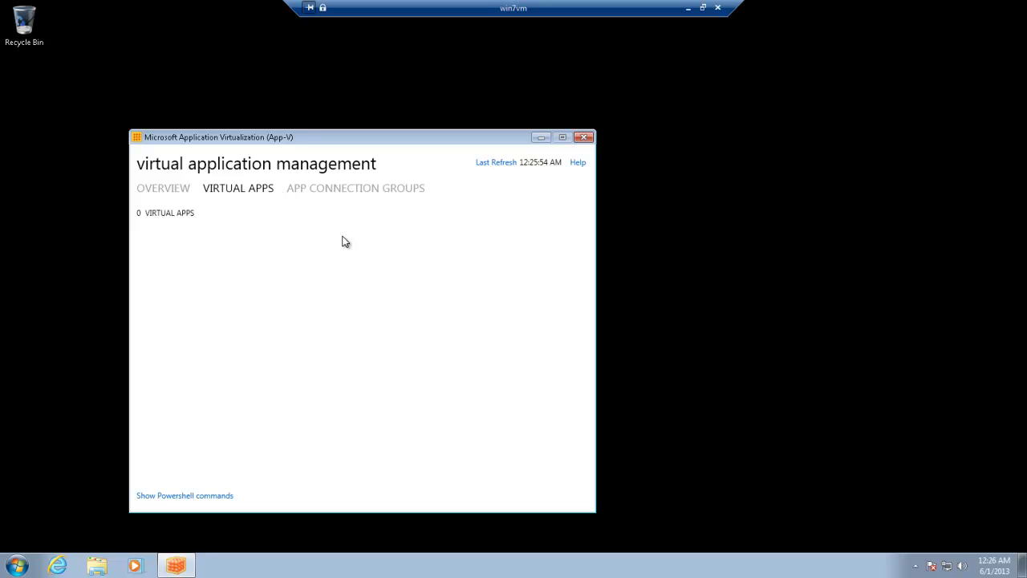
{"action": "left_click", "coordinate": [348, 192]}
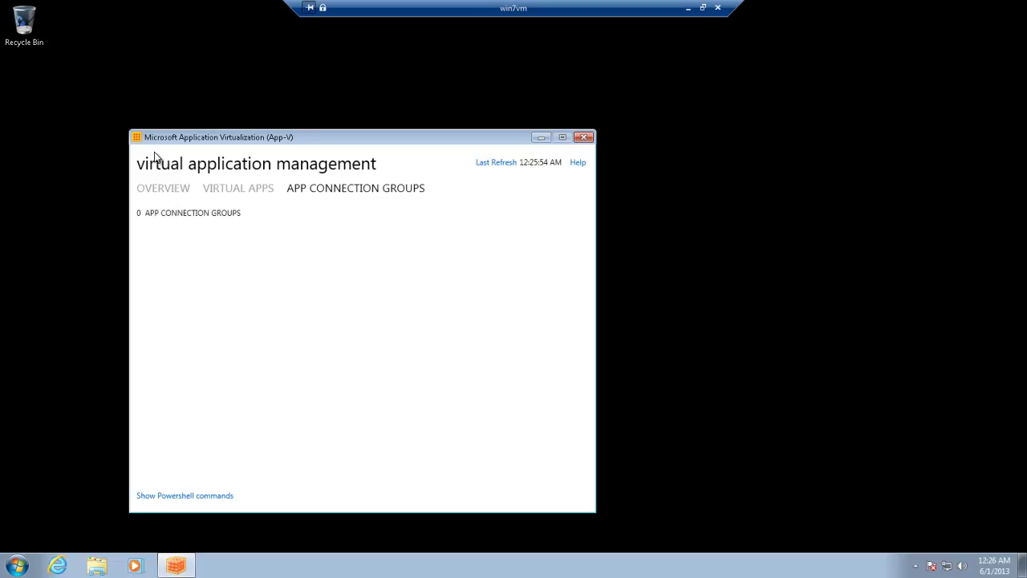
{"action": "left_click", "coordinate": [168, 190]}
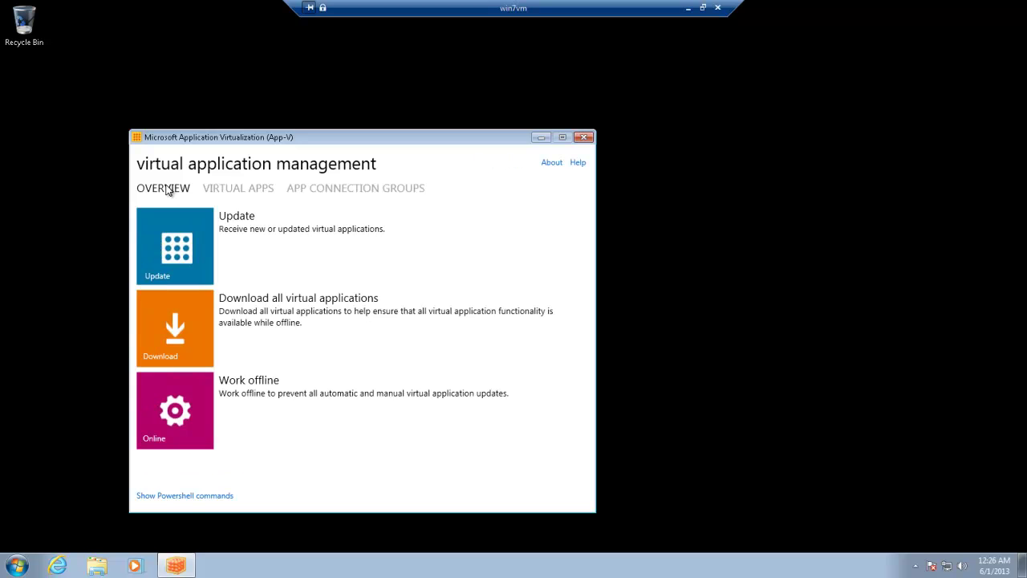
{"action": "left_click", "coordinate": [182, 254]}
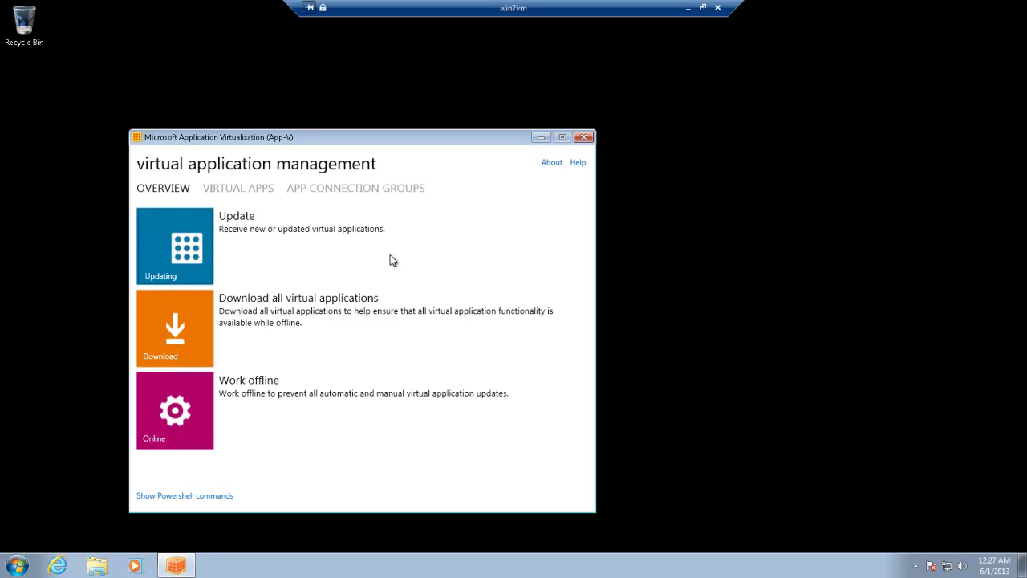
{"action": "left_click", "coordinate": [212, 497]}
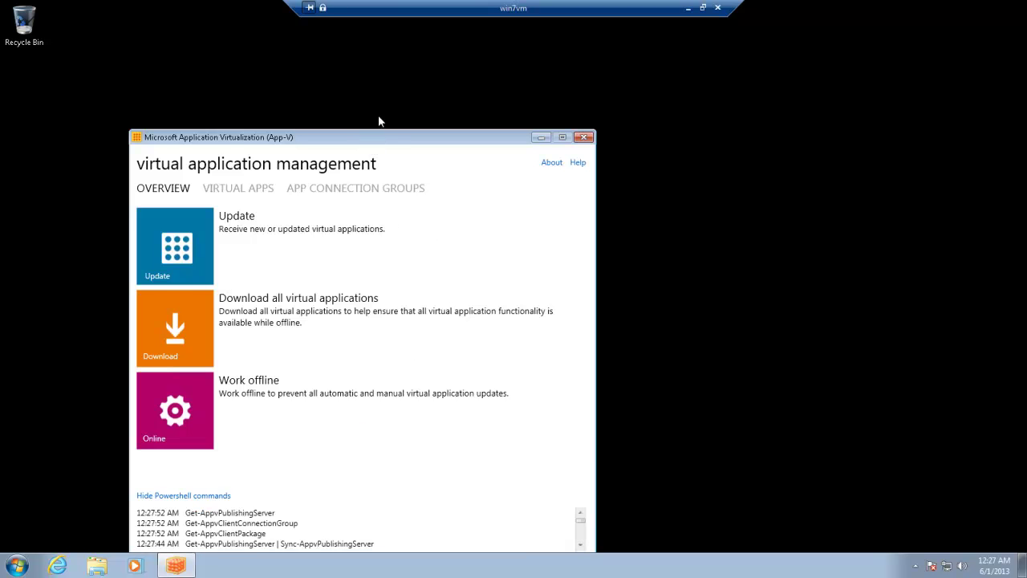
{"action": "left_click_drag", "start_coordinate": [371, 139], "coordinate": [394, 69]}
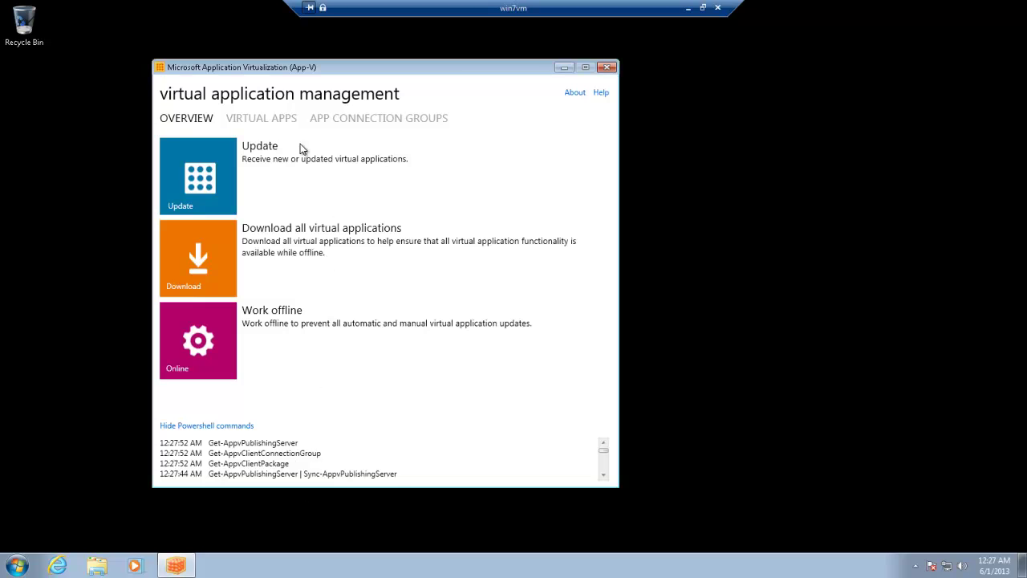
Step: Show the client's virtual apps list, then launch TextPad and bring its window to the front
{"action": "left_click", "coordinate": [245, 125]}
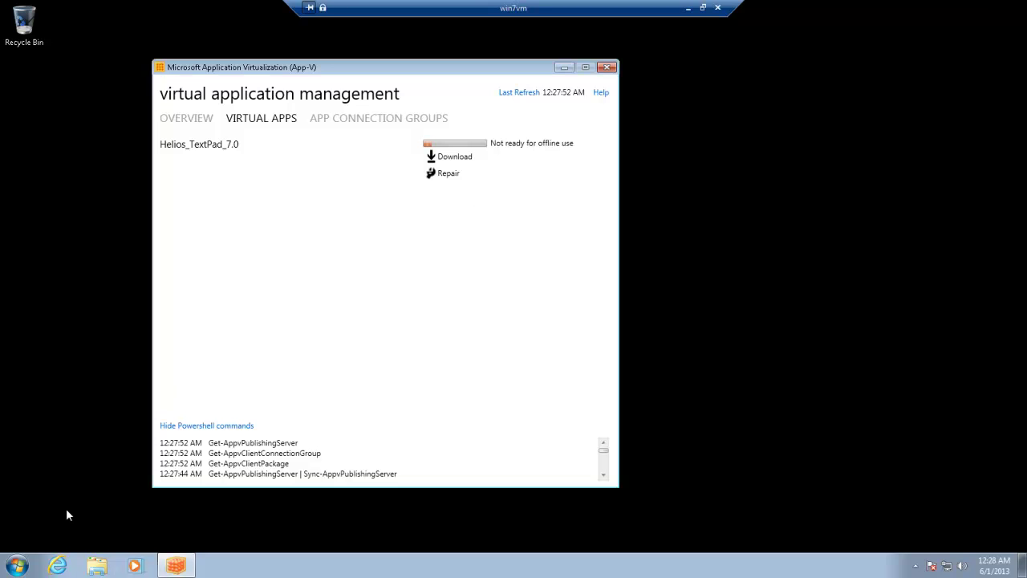
{"action": "left_click", "coordinate": [17, 566]}
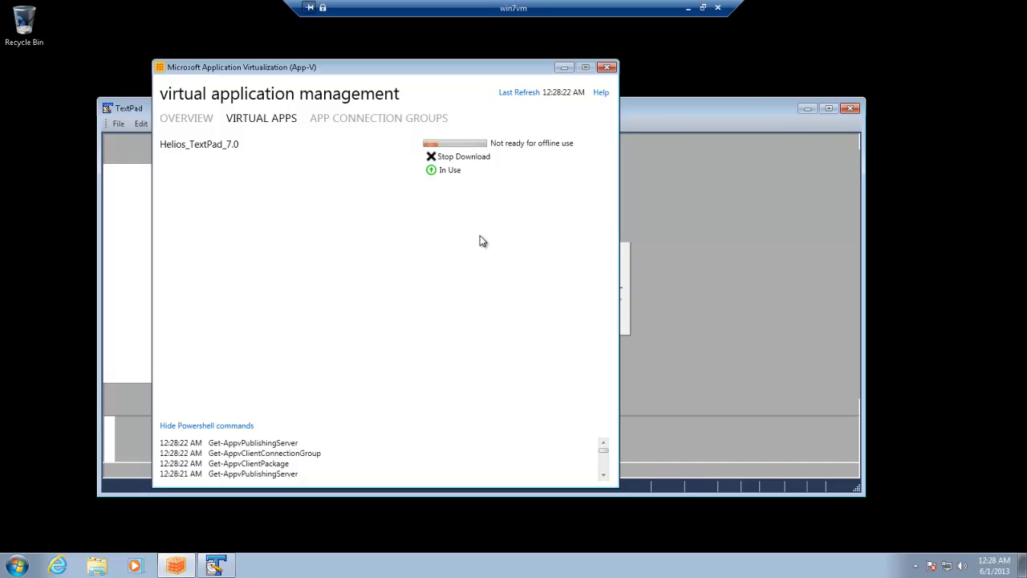
{"action": "left_click", "coordinate": [694, 122]}
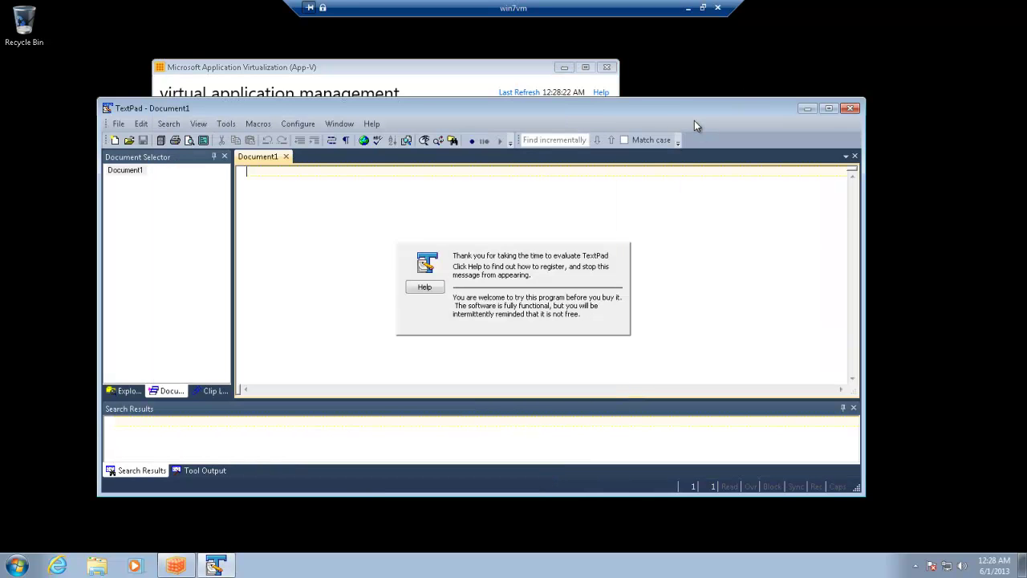